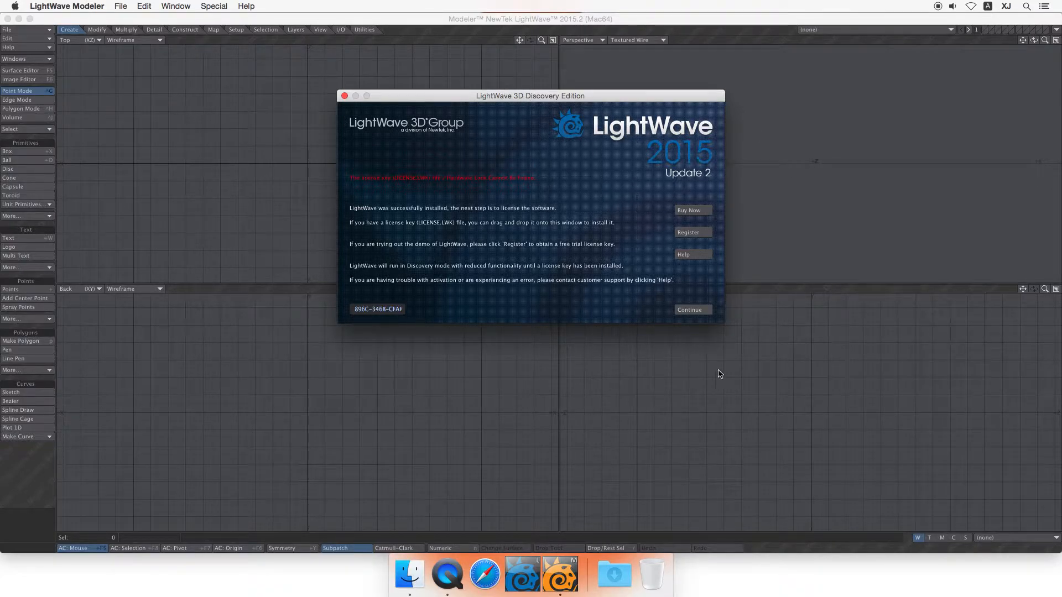
# Continue in Discovery mode and draw a box about 5.45 m wide in the Top view, raising it upward from the ground plane
pyautogui.click(691, 310)
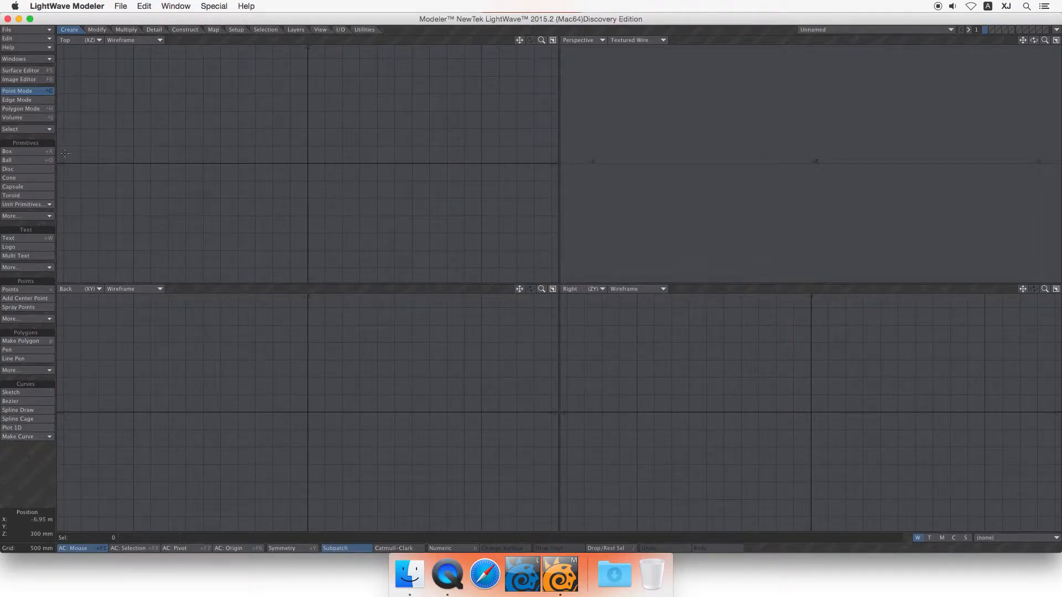
pyautogui.click(14, 153)
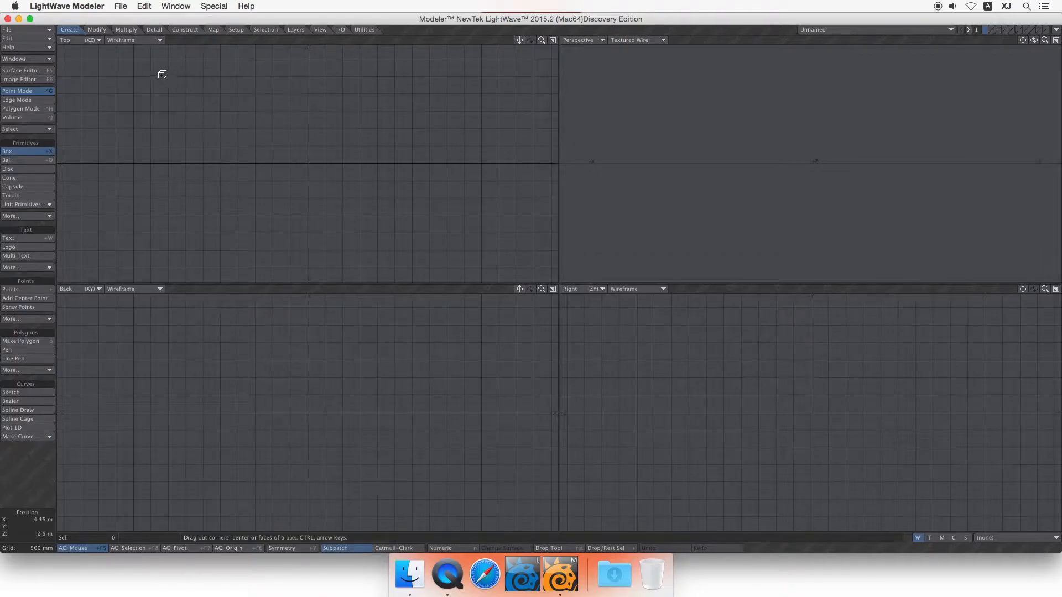
pyautogui.moveTo(213, 79); pyautogui.dragTo(404, 244)
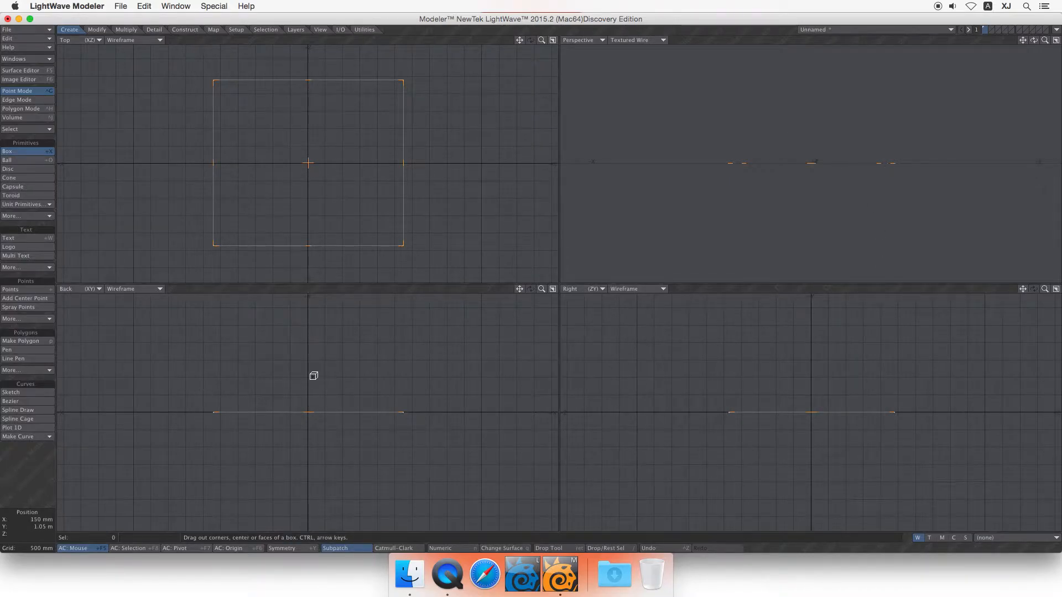
pyautogui.moveTo(308, 346); pyautogui.dragTo(309, 347)
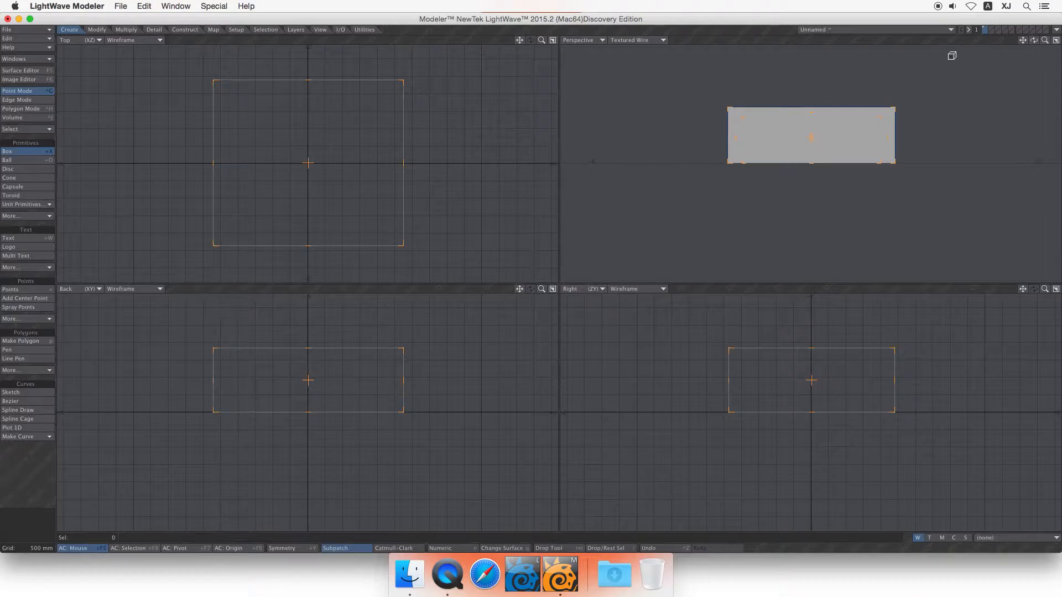
pyautogui.moveTo(1034, 40); pyautogui.dragTo(1020, 102)
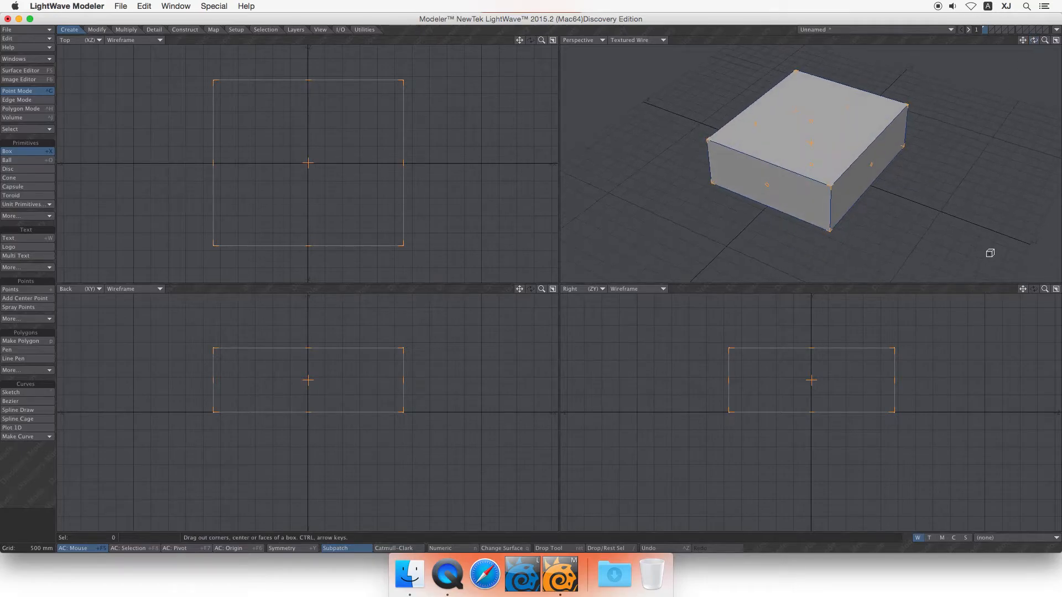
# Enlarge the box to about 6 m deep and 2.25 m high, and move its centre up to about Y 1.55 m
pyautogui.moveTo(890, 352); pyautogui.dragTo(915, 342)
pyautogui.moveTo(734, 338); pyautogui.dragTo(706, 334)
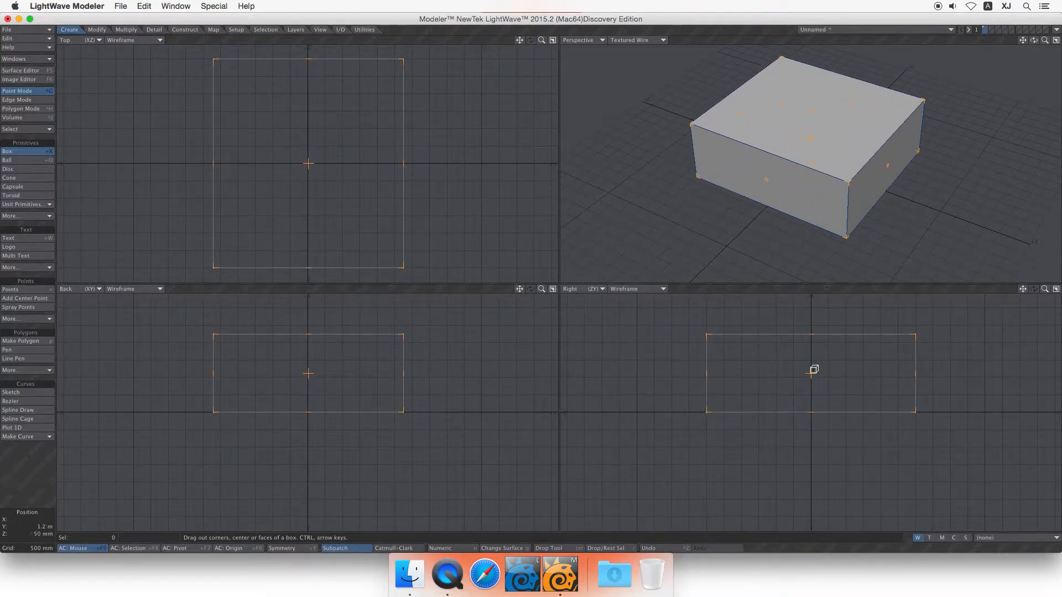
pyautogui.moveTo(814, 369)
pyautogui.mouseDown()
pyautogui.moveTo(798, 332)
pyautogui.moveTo(880, 320)
pyautogui.moveTo(870, 361)
pyautogui.moveTo(702, 349)
pyautogui.moveTo(765, 273)
pyautogui.moveTo(810, 358)
pyautogui.mouseUp()
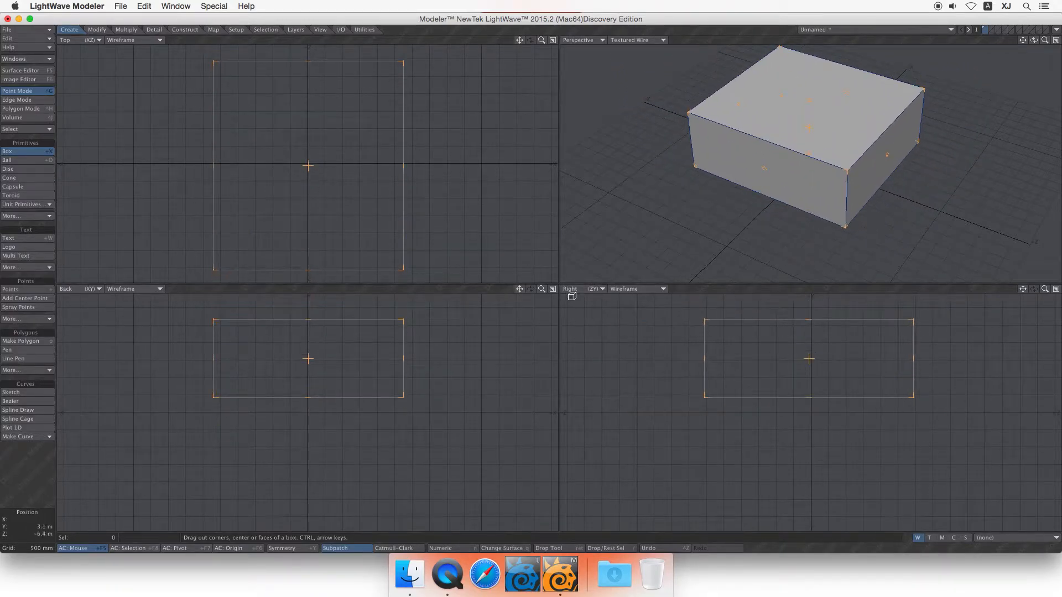
pyautogui.moveTo(310, 163)
pyautogui.mouseDown()
pyautogui.moveTo(427, 99)
pyautogui.moveTo(260, 223)
pyautogui.moveTo(334, 109)
pyautogui.moveTo(322, 169)
pyautogui.moveTo(306, 161)
pyautogui.mouseUp()
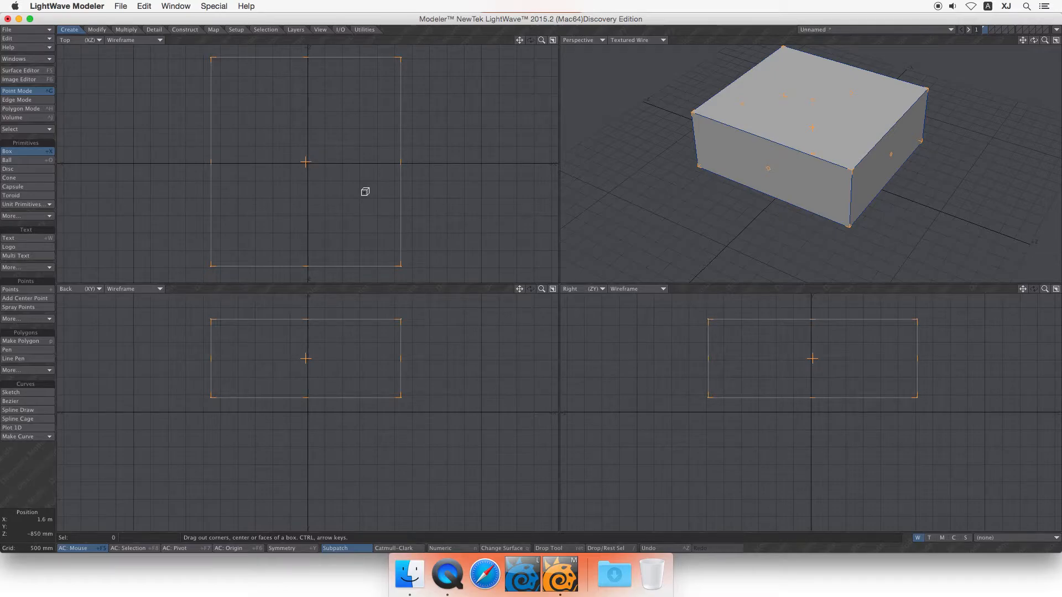
pyautogui.press('space')
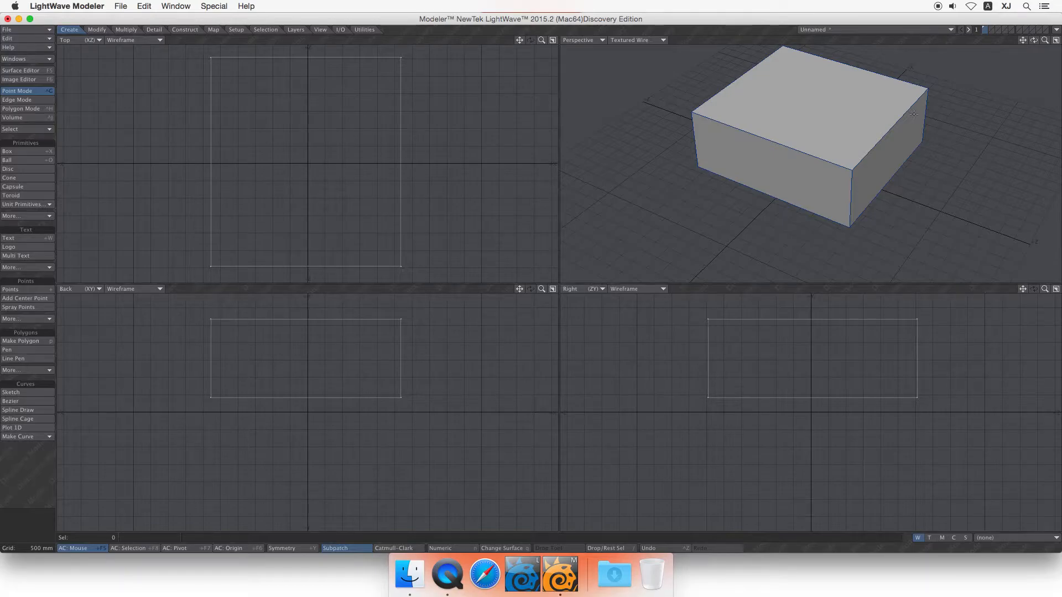
# Delete the box and begin a new one numerically with width, height and depth all set to 2 m
pyautogui.press('Delete')
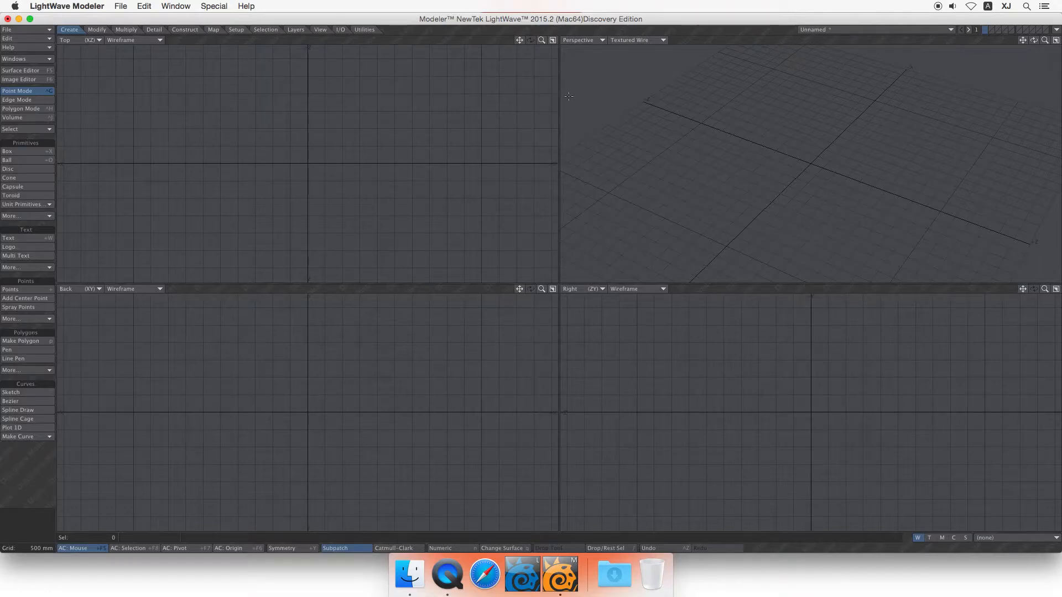
pyautogui.hotkey('shift', 'x')
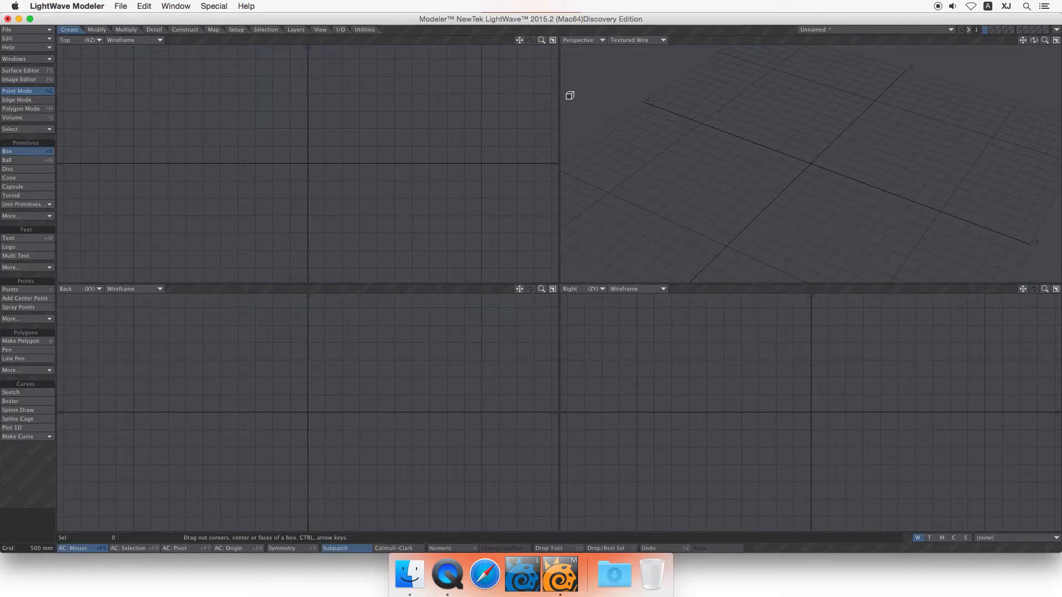
pyautogui.press('n')
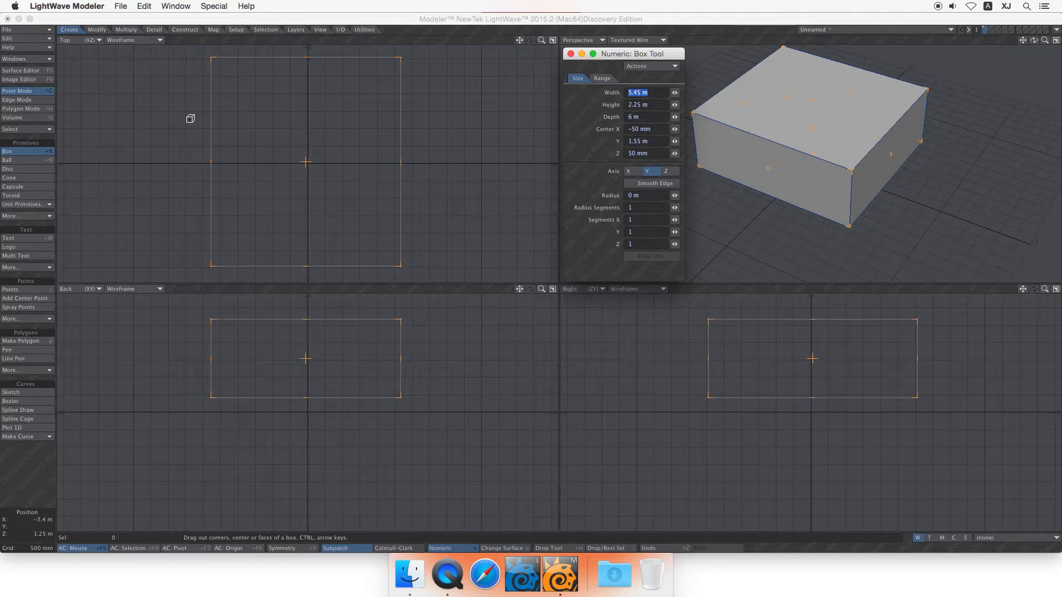
pyautogui.write('2')
pyautogui.press('Tab')
pyautogui.write('2')
pyautogui.press('Tab')
pyautogui.write('2')
pyautogui.press('Tab')
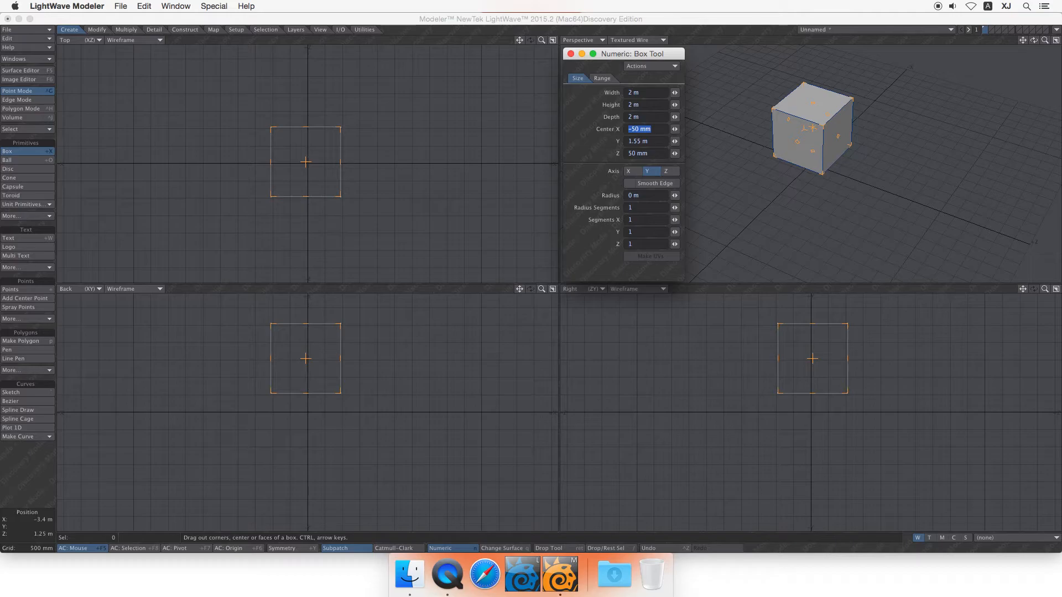
# Set the new box's centre X, Y and Z to 0 m so it sits at the origin
pyautogui.write('0')
pyautogui.press('Tab')
pyautogui.write('0')
pyautogui.press('Tab')
pyautogui.write('0')
pyautogui.press('Tab')
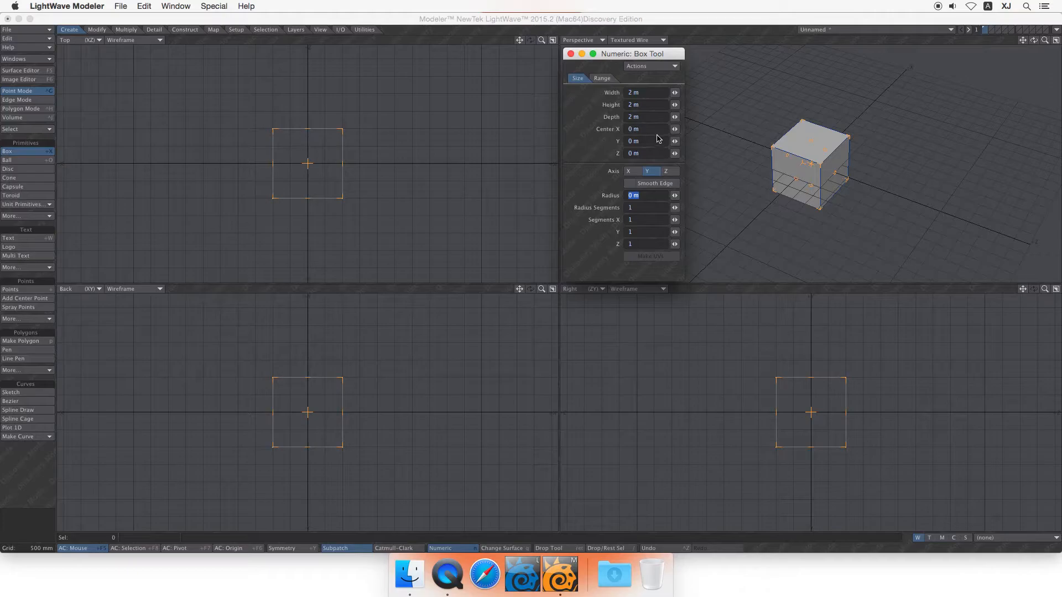
# Set the box's centre Y to 1 m, finish creating it and close the numeric settings
pyautogui.moveTo(654, 141); pyautogui.dragTo(610, 146)
pyautogui.write('1')
pyautogui.press('Tab')
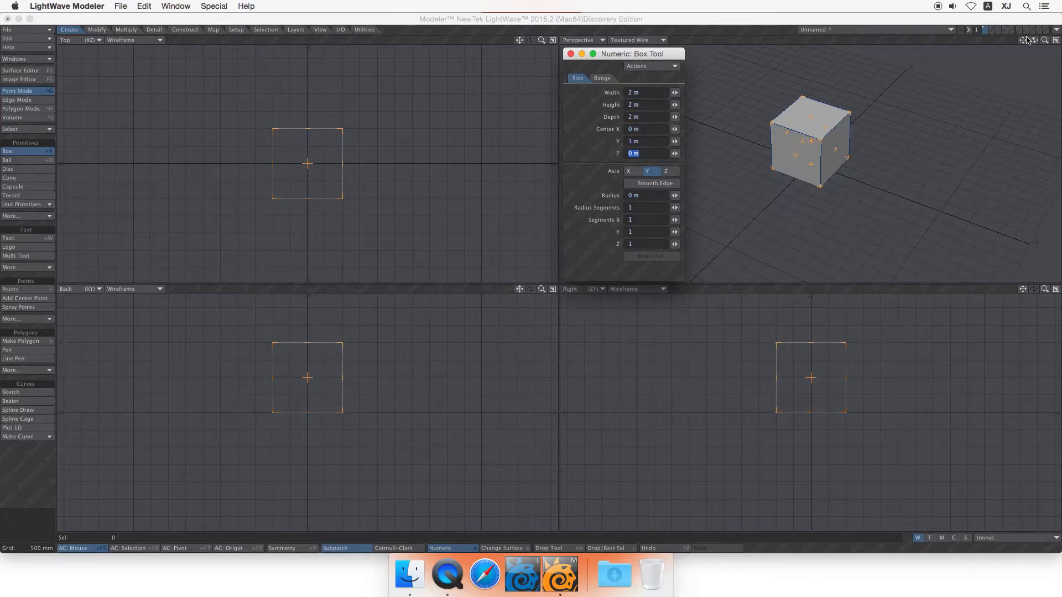
pyautogui.moveTo(1033, 40)
pyautogui.mouseDown()
pyautogui.moveTo(1048, 46)
pyautogui.moveTo(1056, 33)
pyautogui.moveTo(1033, 40)
pyautogui.mouseUp()
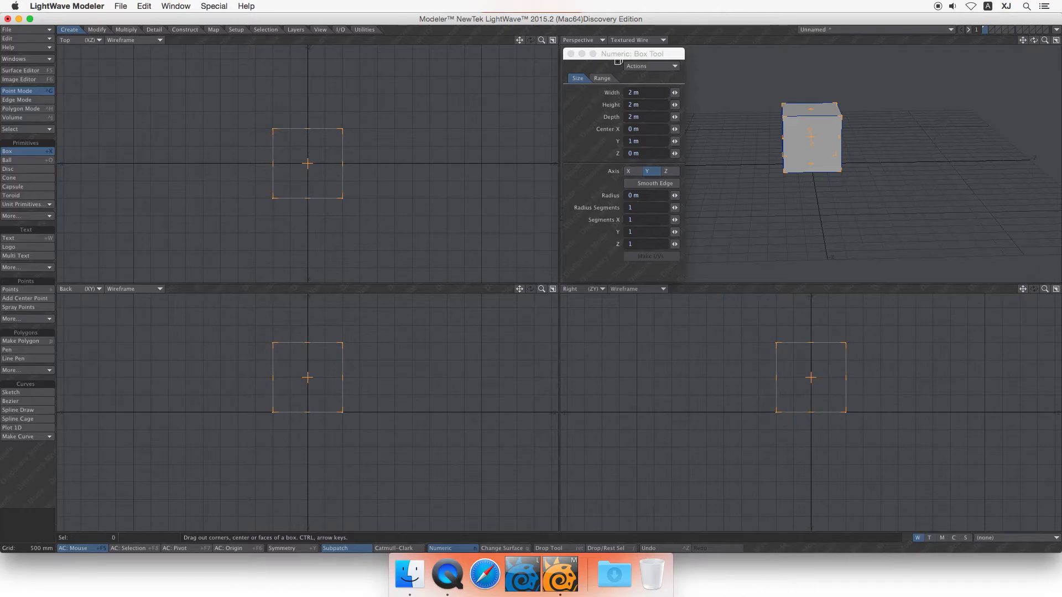
pyautogui.press('Return')
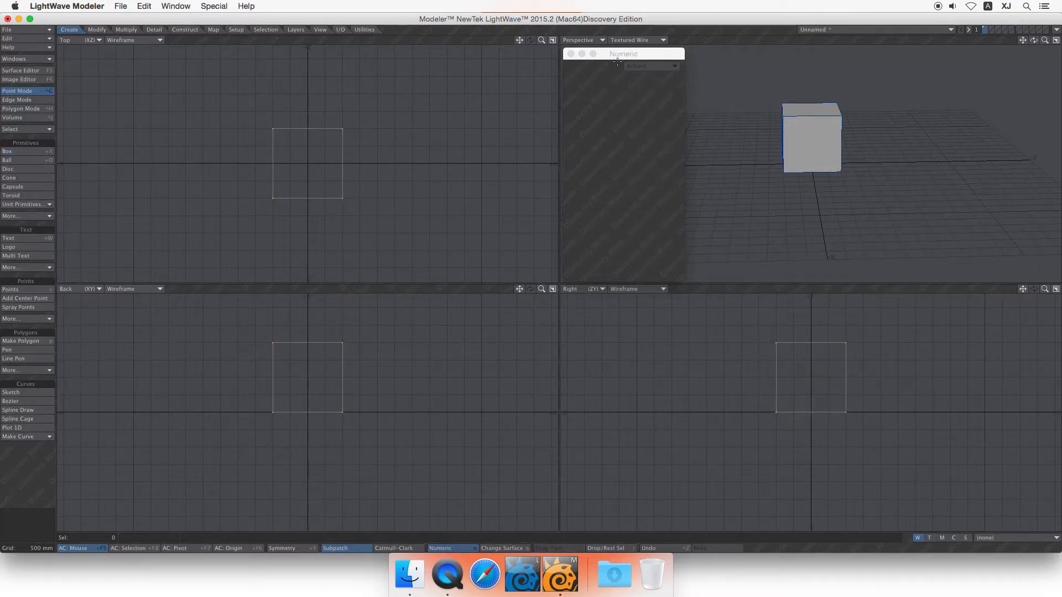
pyautogui.click(570, 54)
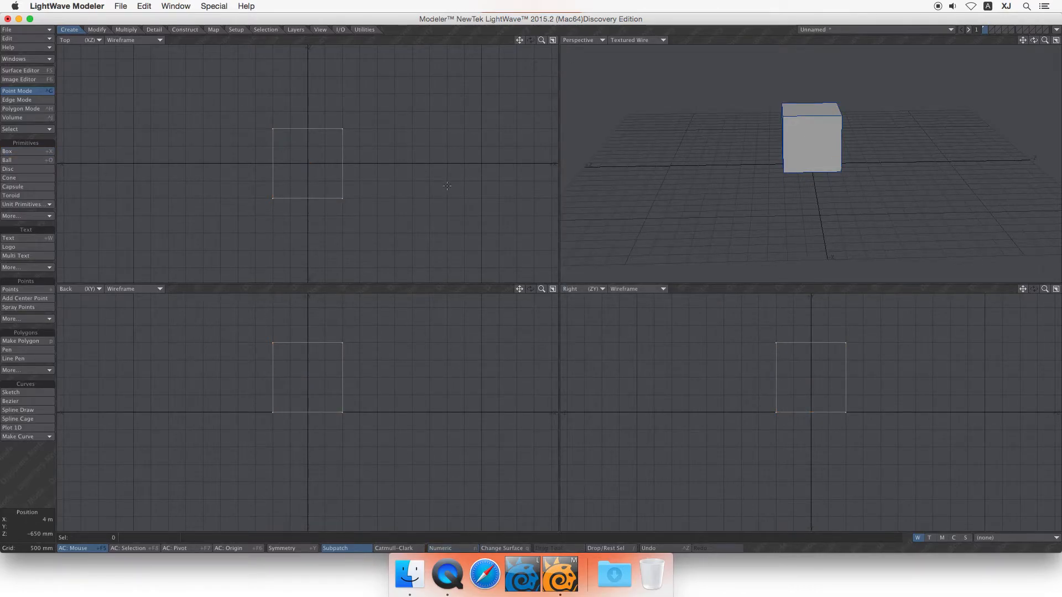
# Delete the cube and begin a new box numerically, defined by its range instead of its size
pyautogui.press('Delete')
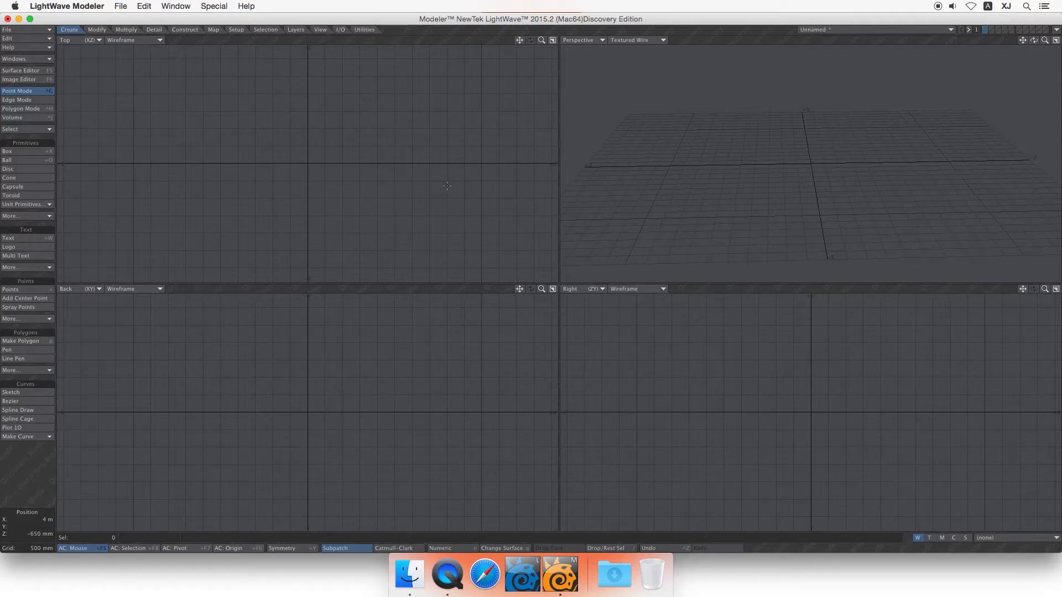
pyautogui.hotkey('shift', 'x')
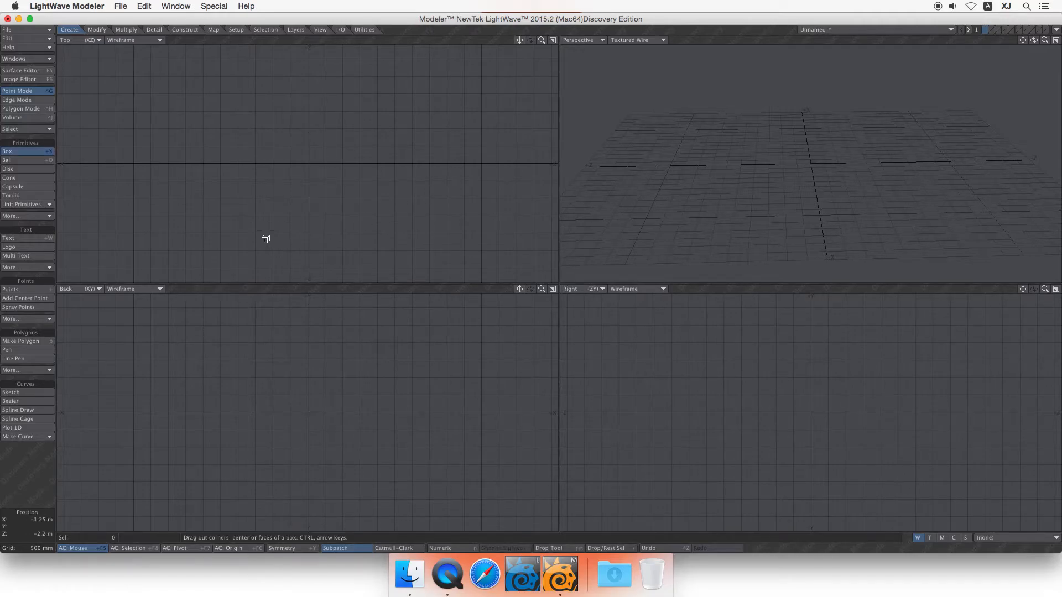
pyautogui.press('n')
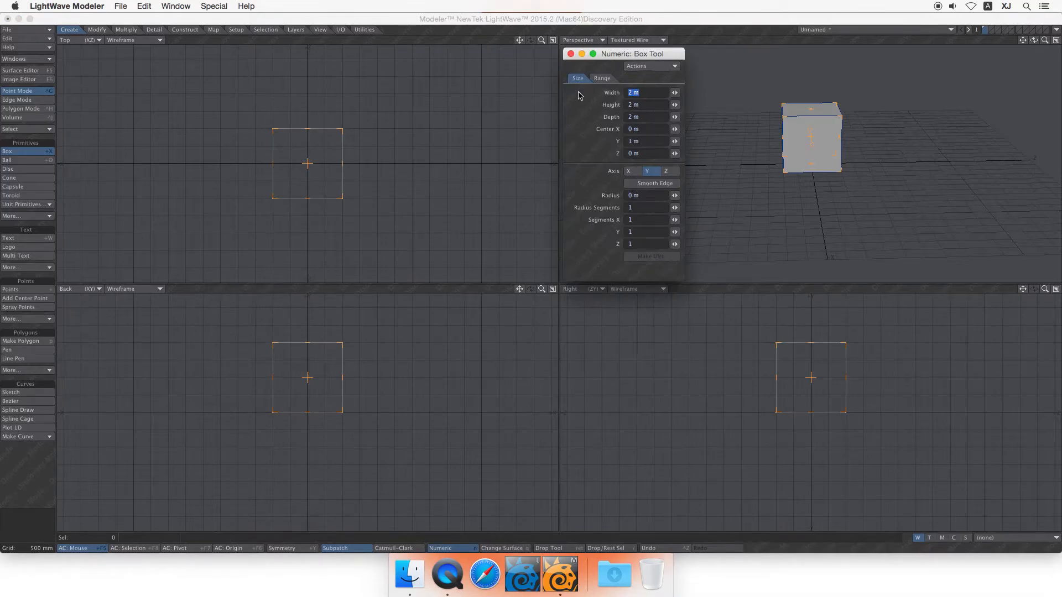
pyautogui.click(601, 78)
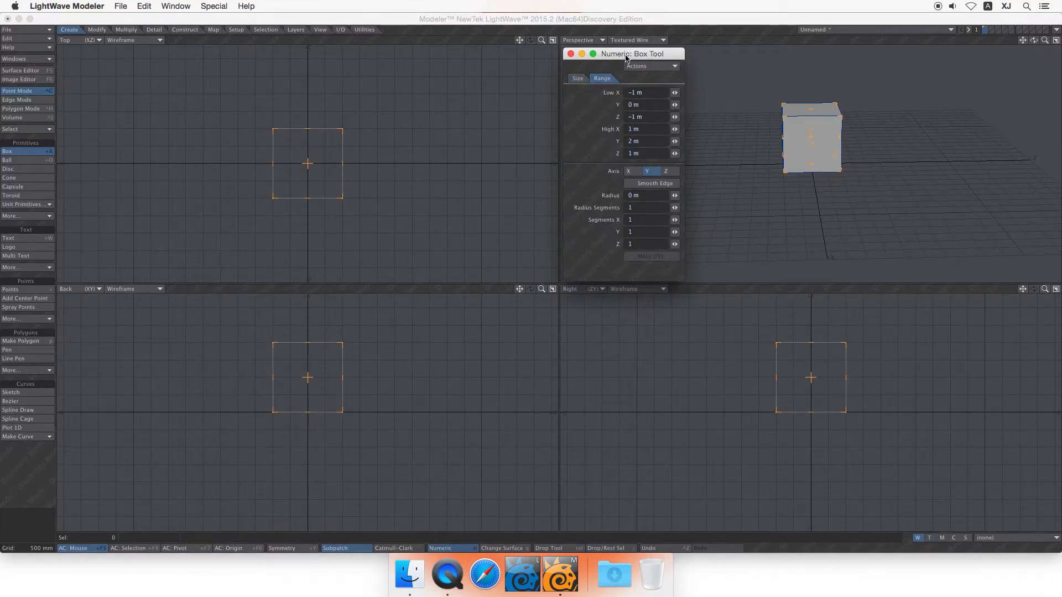
pyautogui.moveTo(626, 58); pyautogui.dragTo(569, 77)
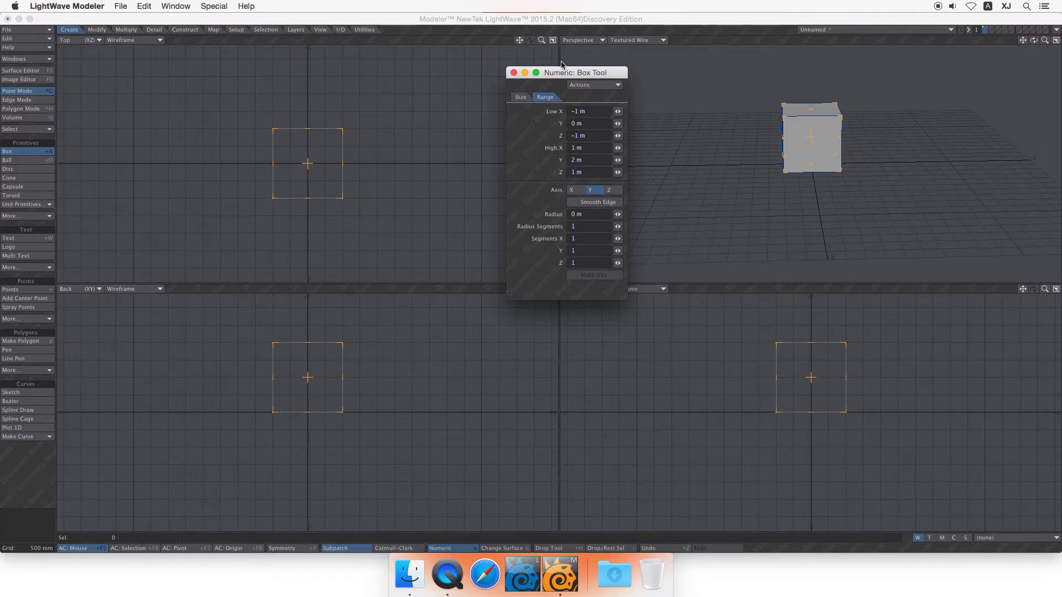
pyautogui.moveTo(570, 72); pyautogui.dragTo(658, 66)
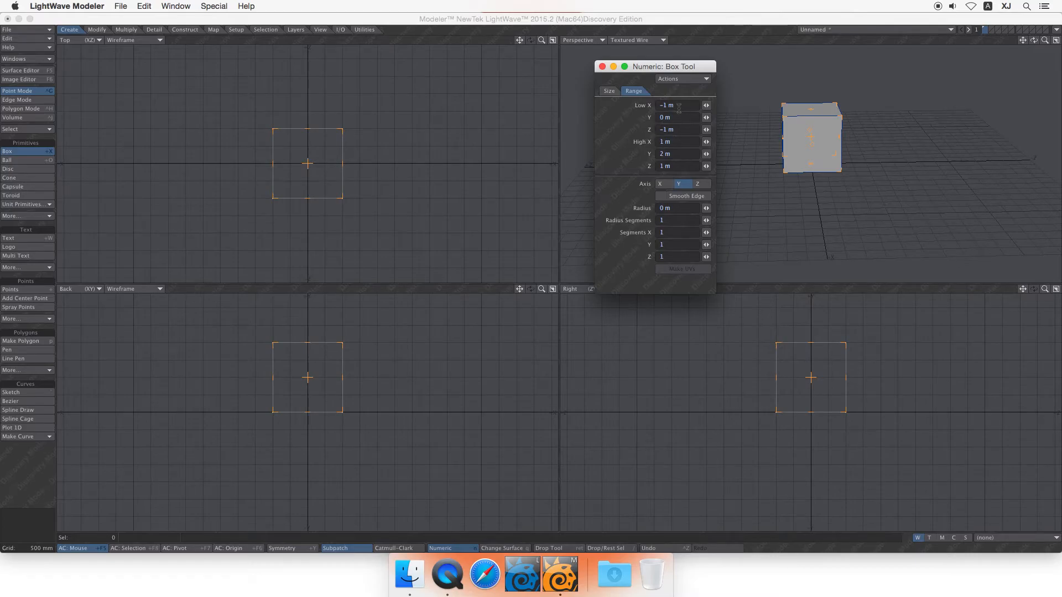
# Set the box's Low X range to -4 m and its High X range to 4 m
pyautogui.moveTo(680, 109); pyautogui.dragTo(625, 106)
pyautogui.write('-4')
pyautogui.press('Tab')
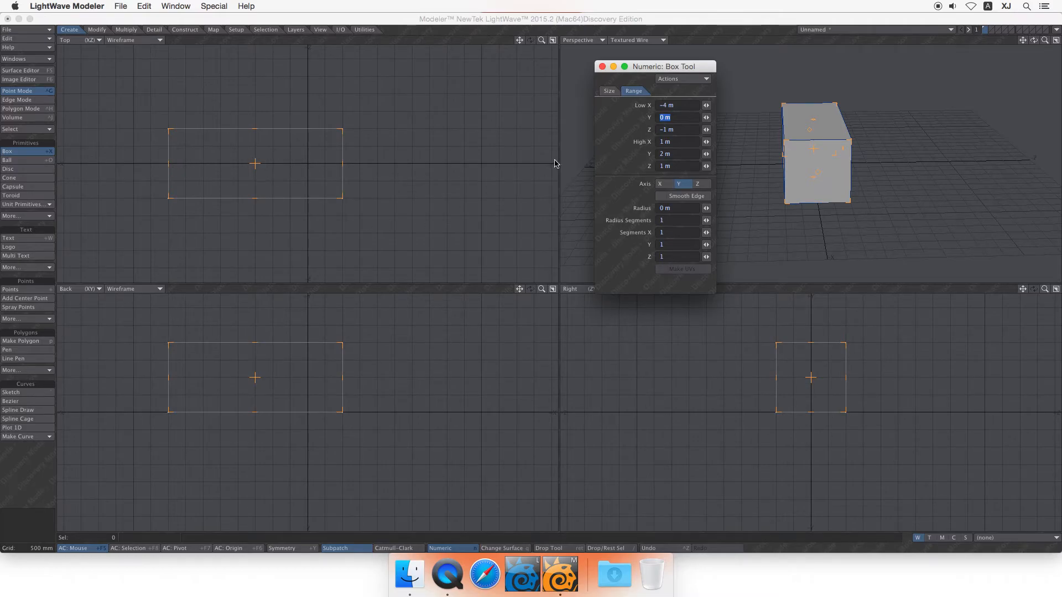
pyautogui.click(675, 141)
pyautogui.write('4')
pyautogui.press('Tab')
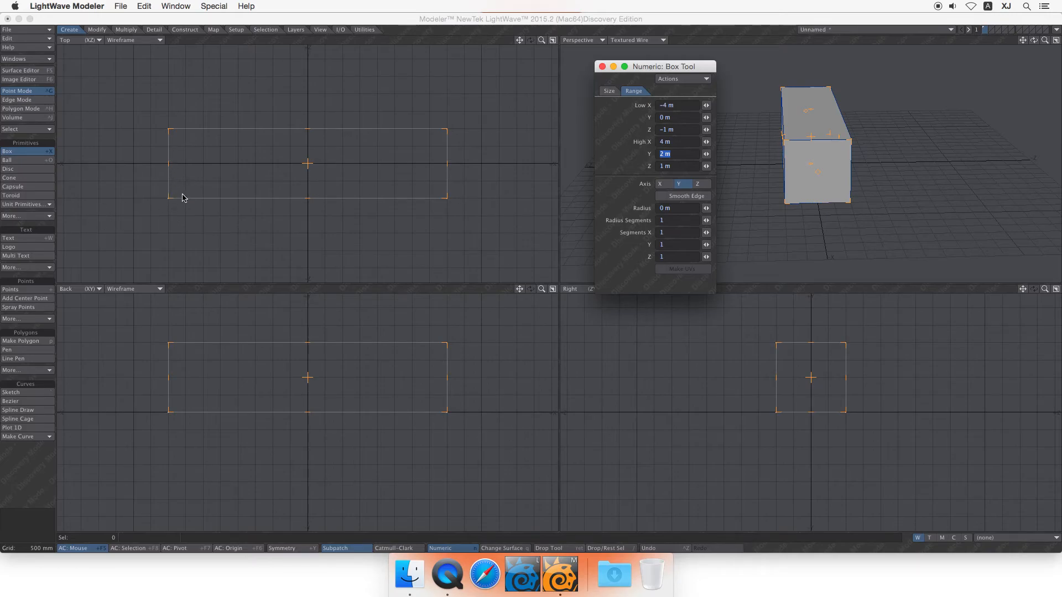
# Set the box's Low X range to 3 m, and reduce it interactively to about 1.57 m
pyautogui.click(672, 105)
pyautogui.write('3')
pyautogui.press('Tab')
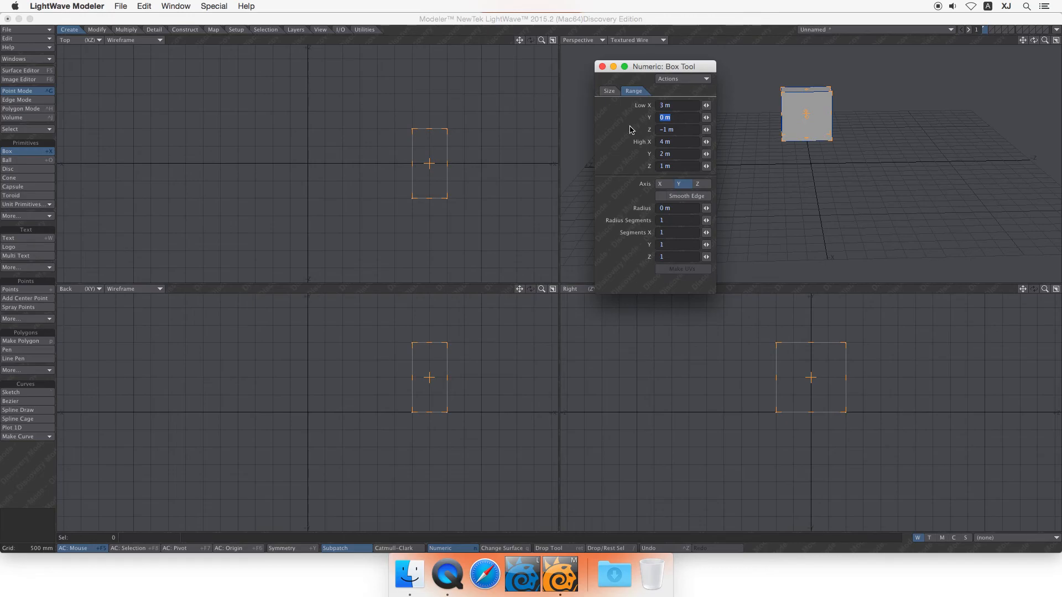
pyautogui.click(706, 105)
pyautogui.moveTo(706, 105); pyautogui.dragTo(680, 105)
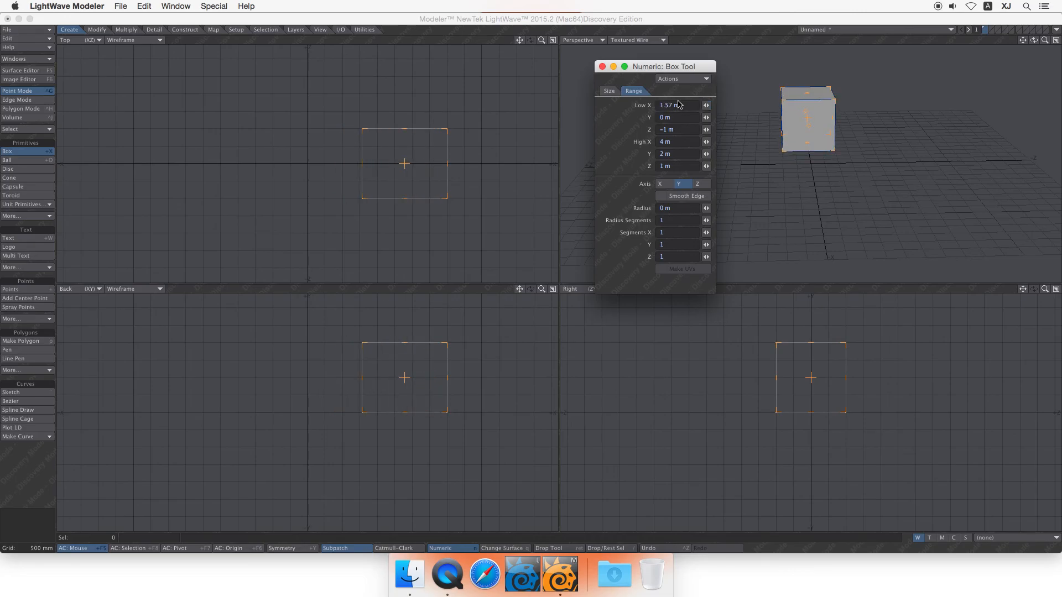
# Set the box's Low X range to -1 m
pyautogui.click(686, 105)
pyautogui.write('-1')
pyautogui.press('Tab')
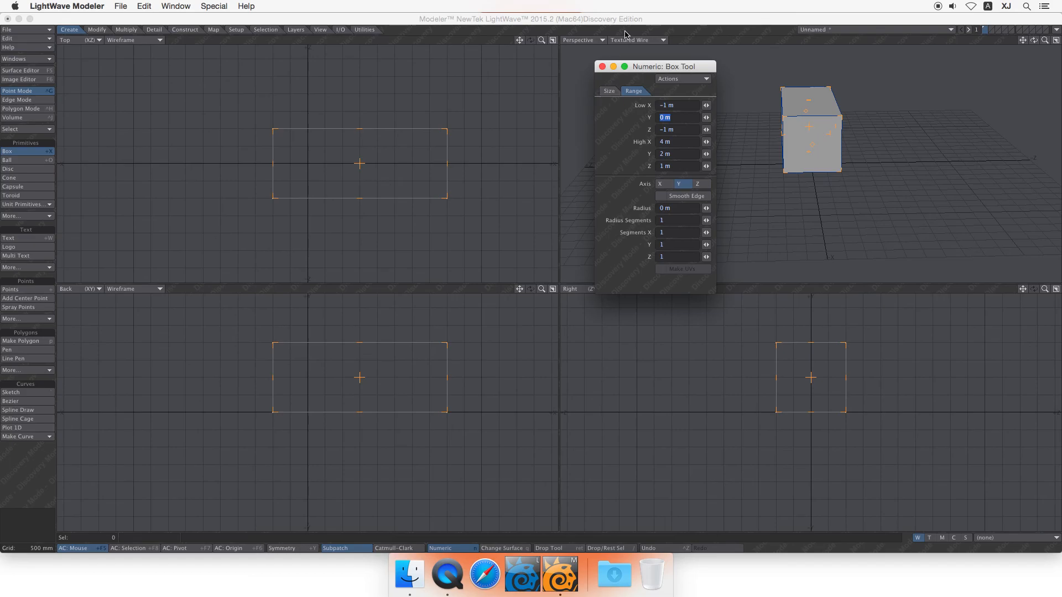
# Close the numeric settings, finish the box and delete it to clear the scene
pyautogui.click(603, 66)
pyautogui.press('space')
pyautogui.press('Delete')
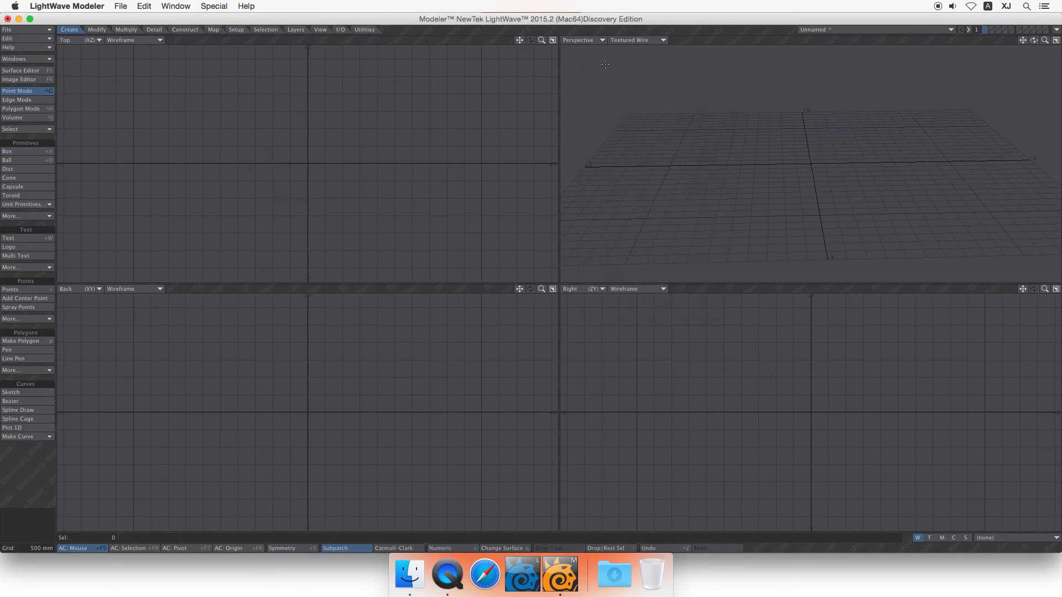